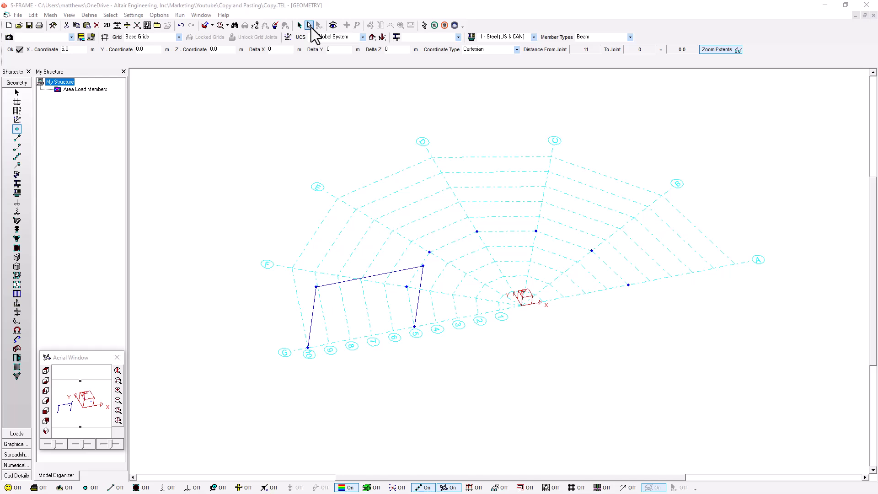
Step: Select only the portal frame on gridline G and copy it, then reselect all joints and members
click(310, 25)
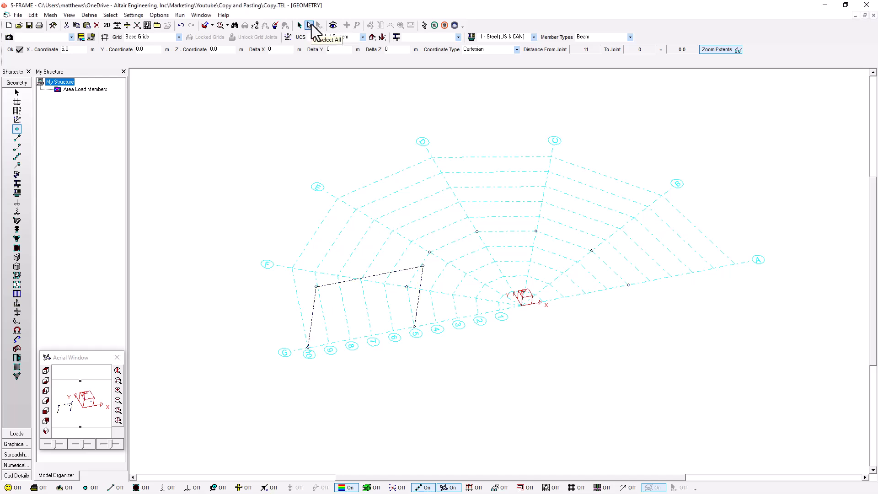
middle_drag(285, 299, 284, 238)
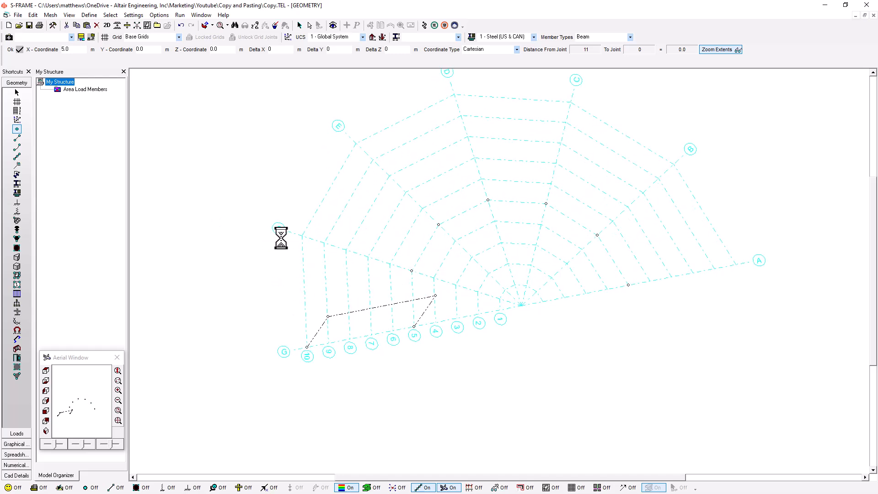
click(17, 92)
drag(270, 276, 449, 370)
middle_drag(400, 347, 472, 401)
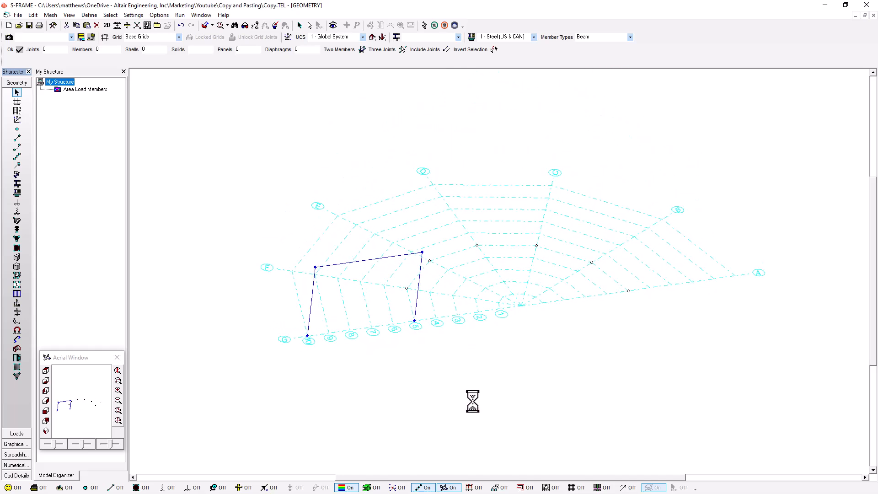
middle_drag(514, 346, 477, 351)
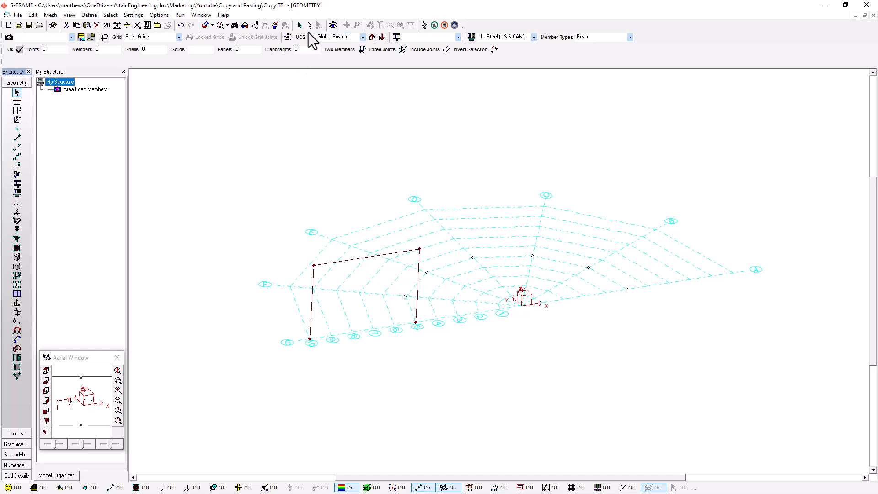
middle_drag(339, 256, 345, 227)
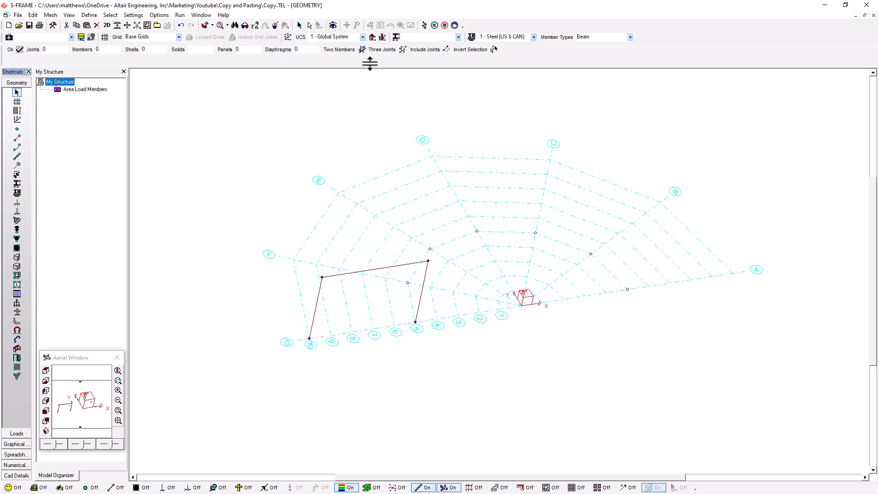
click(299, 25)
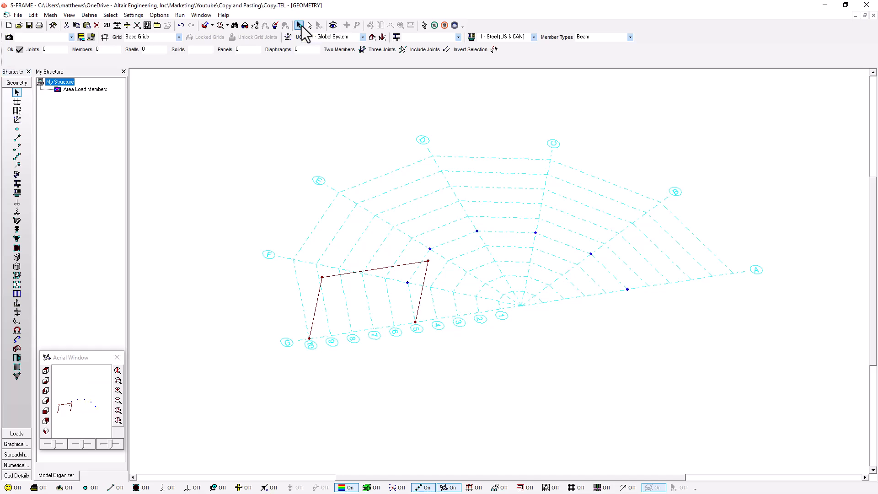
Step: Move the coordinate system to the joint at F5, paste a copy of the frame, and undo that paste
click(17, 120)
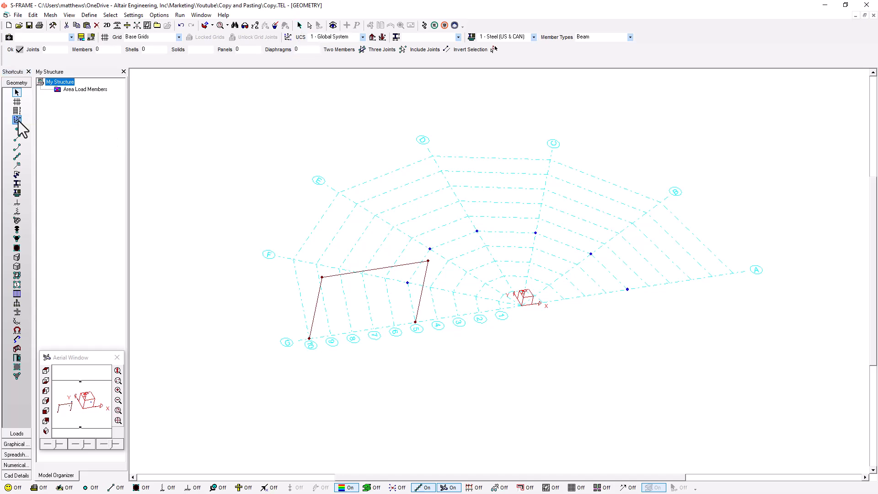
click(408, 284)
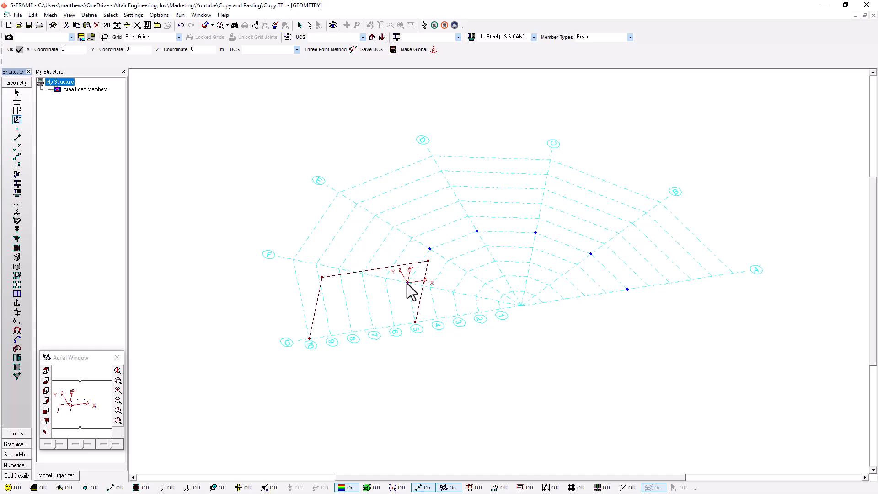
middle_drag(365, 241, 359, 276)
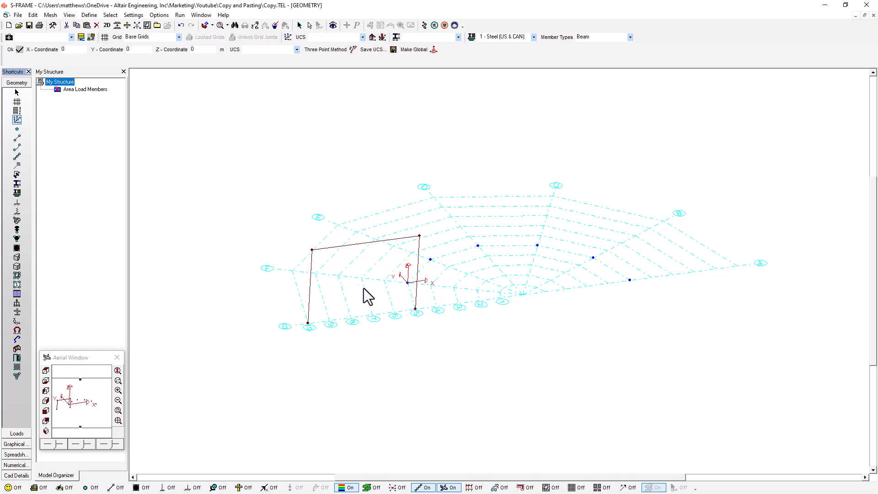
click(32, 15)
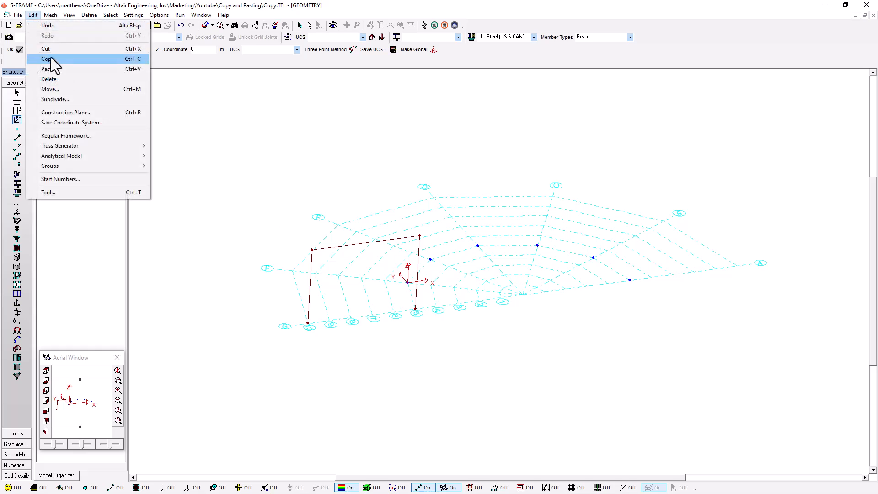
click(57, 72)
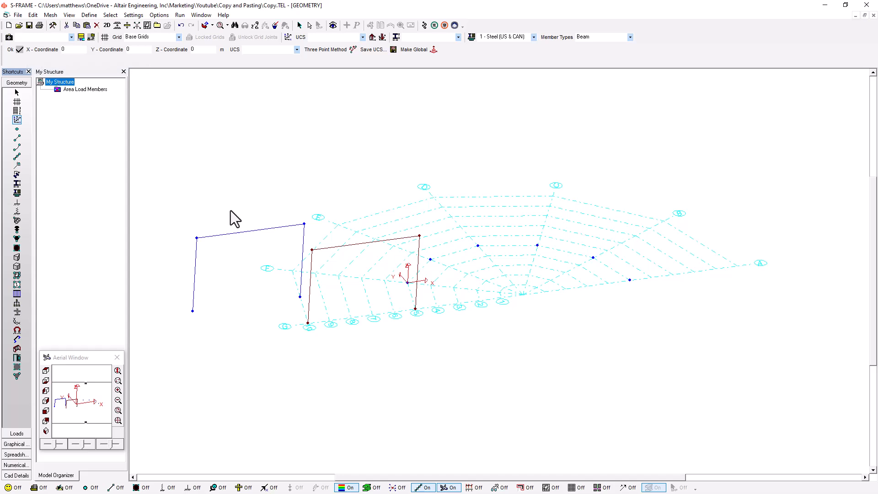
click(398, 279)
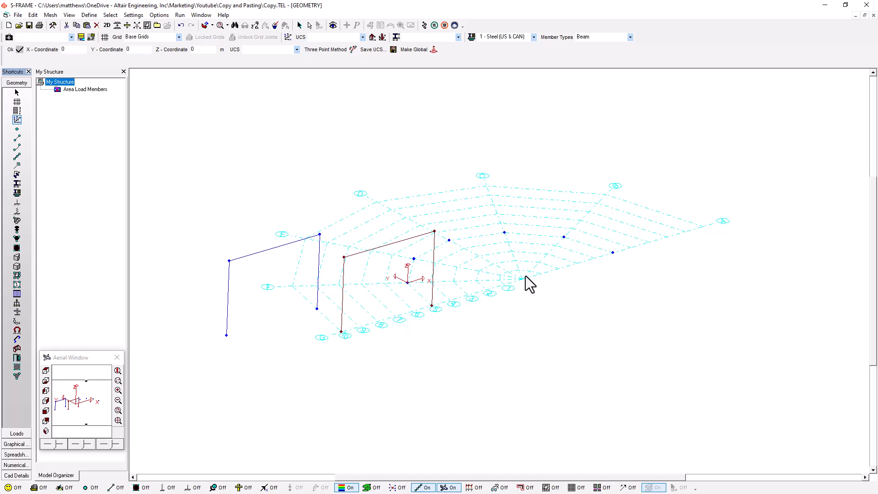
click(32, 15)
click(37, 26)
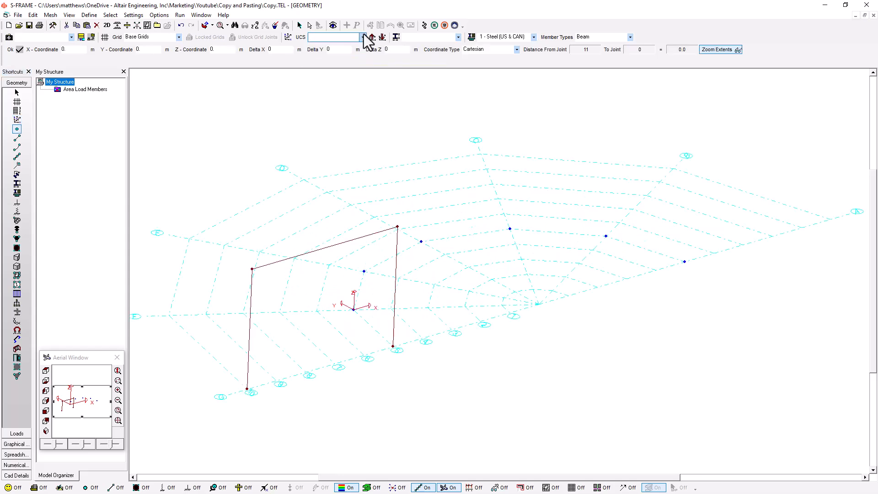
Step: Restore the Global System as the active coordinate system and add a joint at its origin, 0, 0, 0
click(364, 37)
click(347, 46)
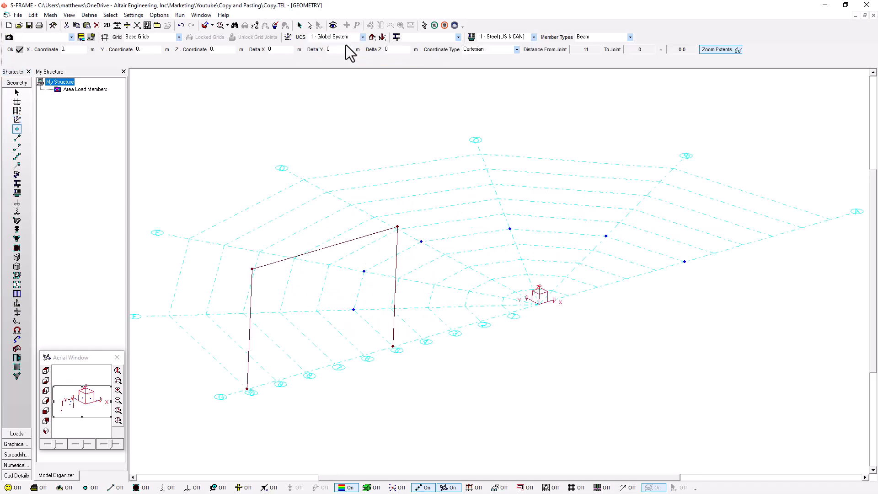
click(10, 50)
Step: Define a three-point coordinate system from joint F5 through the grid-centre joint and joint E5, and save it as Angled
click(18, 120)
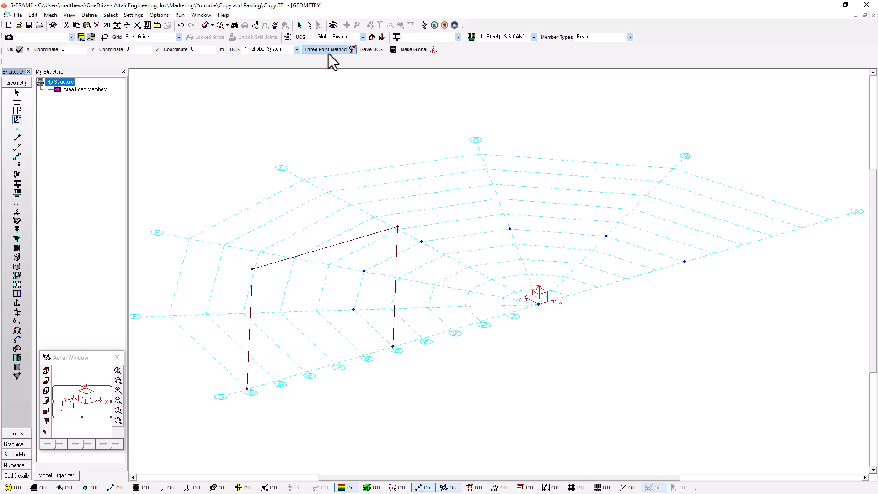
click(353, 310)
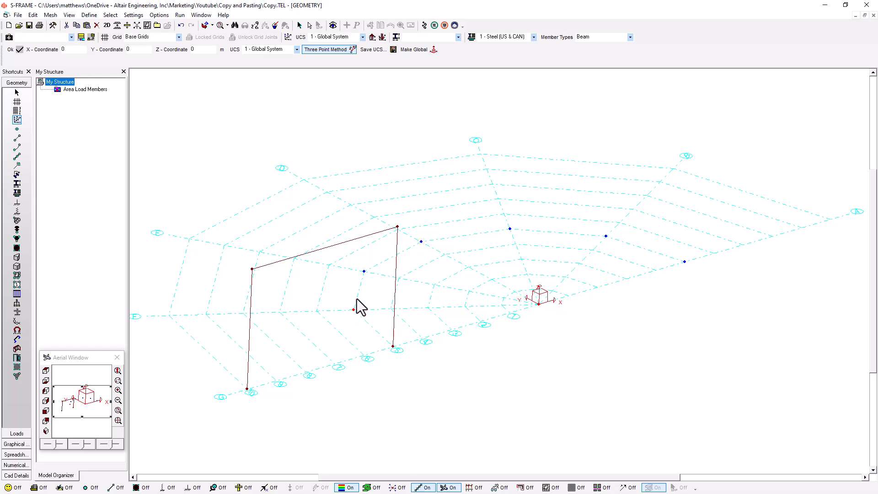
click(364, 271)
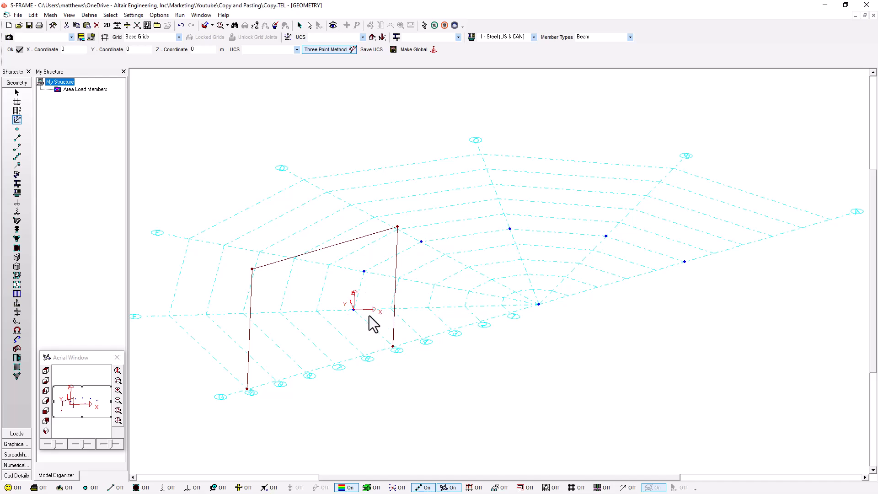
click(371, 50)
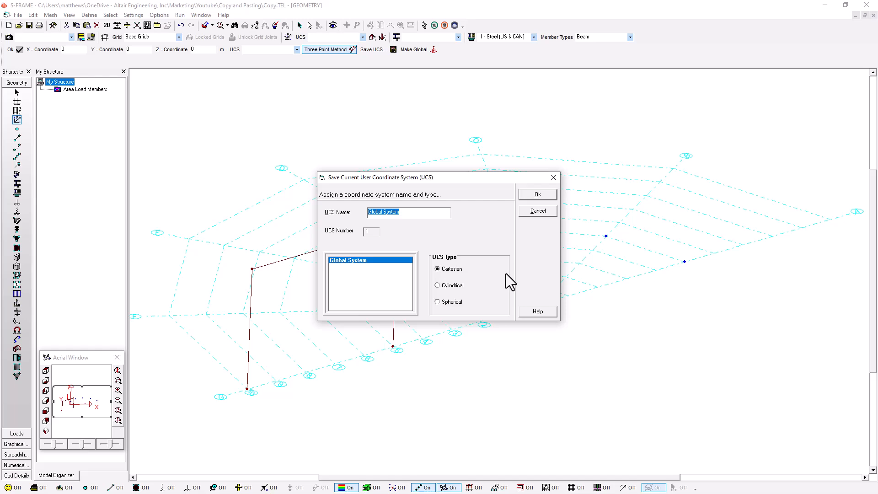
text(Angles)
key(Return)
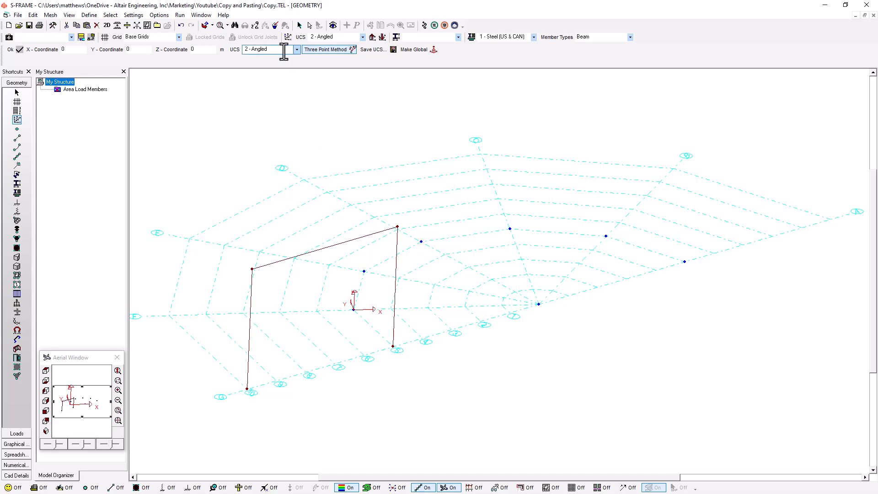
Step: Paste a copy of the frame relative to the Angled coordinate system
click(64, 50)
click(33, 14)
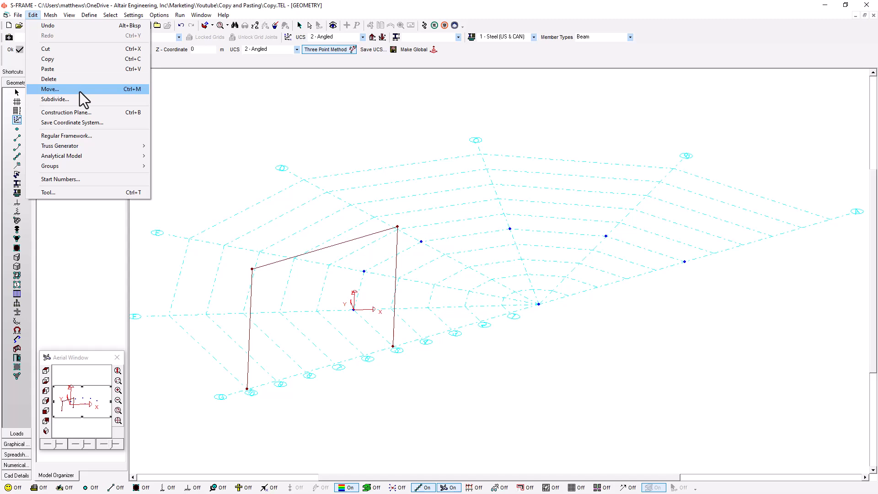
click(78, 71)
scroll(421, 252, down, 3)
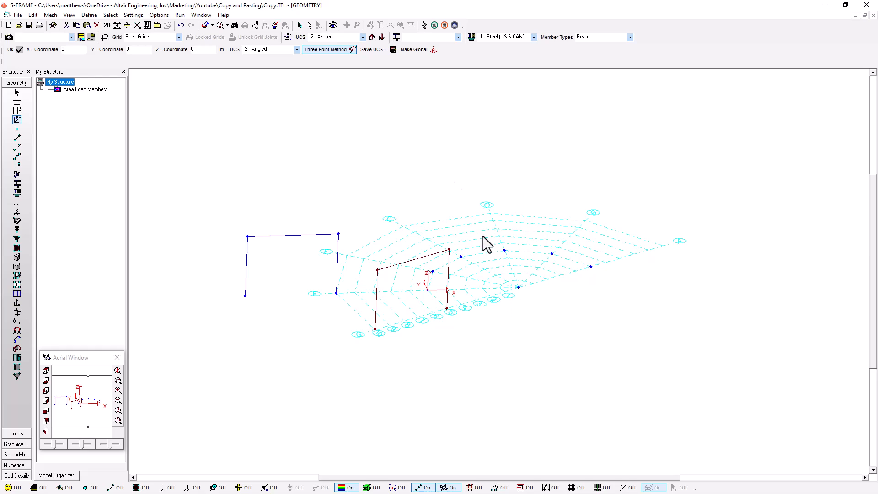
Step: Turn off the three-point method, move the coordinate origin to the pasted frame's outer top joint, and paste another frame copy
click(334, 50)
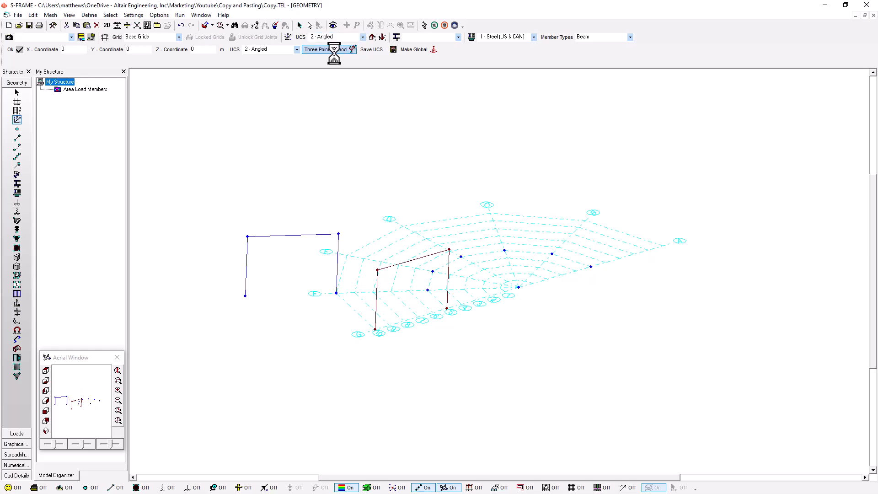
click(518, 287)
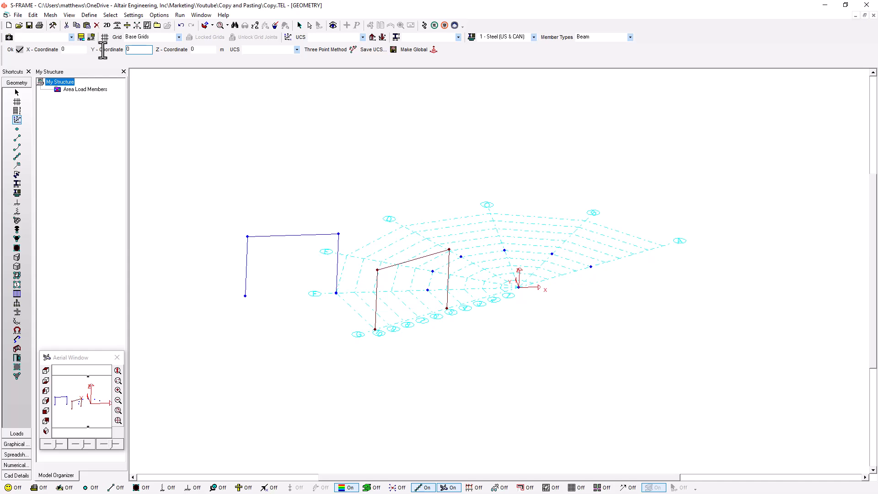
click(247, 237)
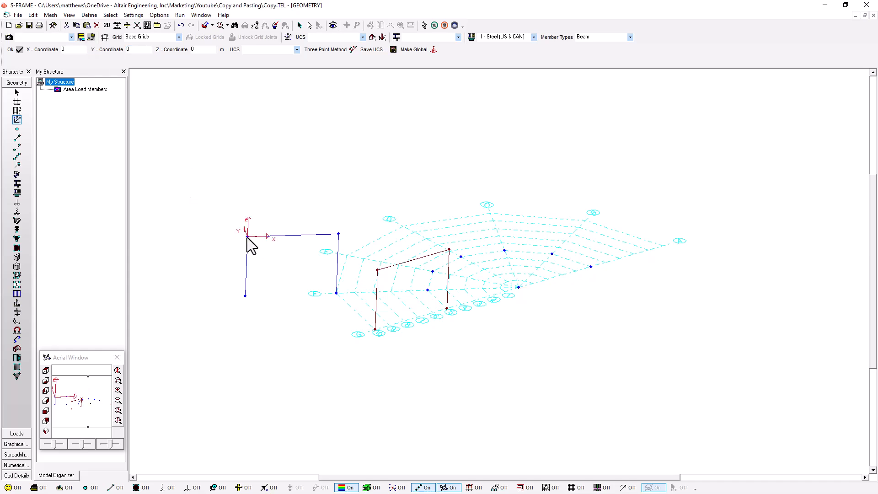
middle_drag(249, 233, 340, 241)
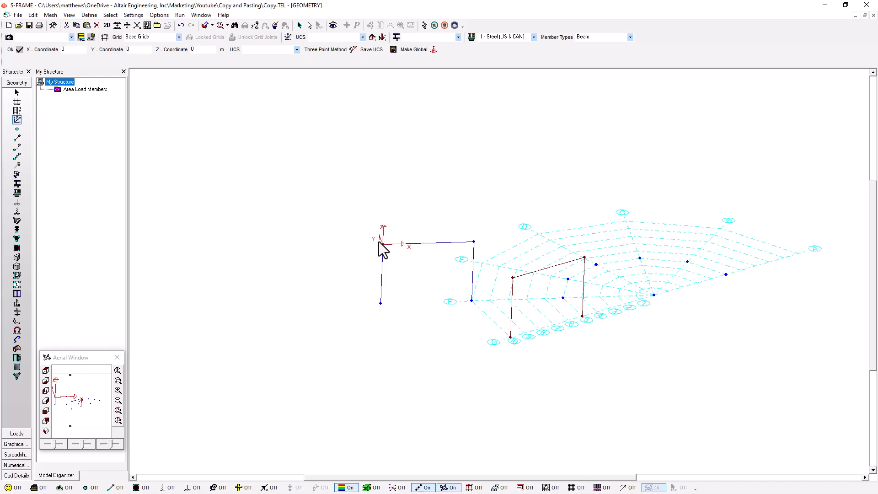
click(33, 15)
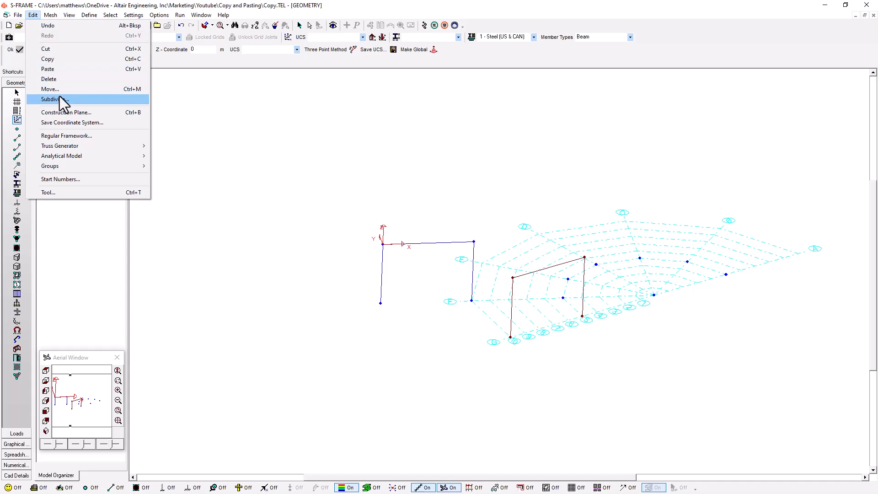
click(58, 69)
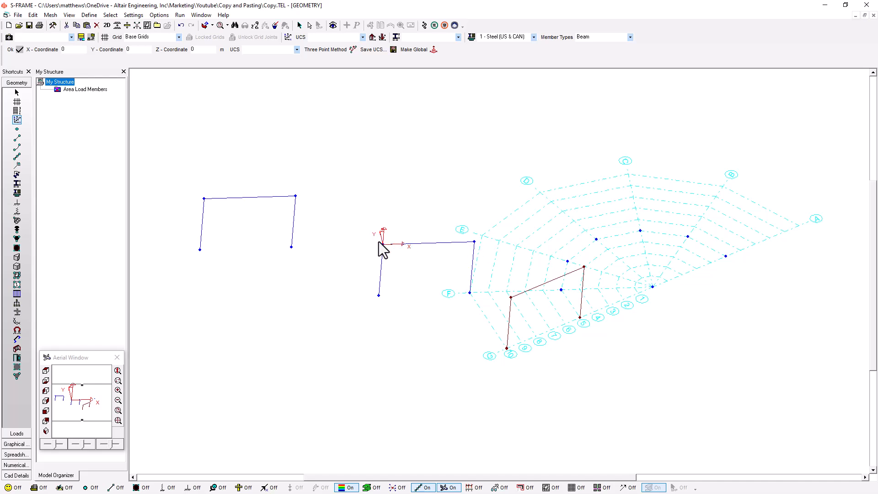
middle_drag(370, 253, 366, 285)
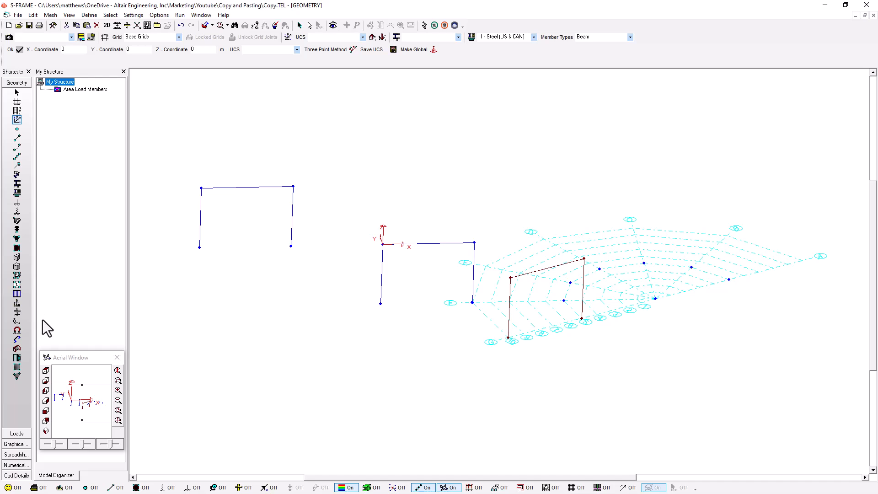
Step: Examine the Interface preference for always copying loads during a paste operation, and leave the preferences without changes
click(134, 15)
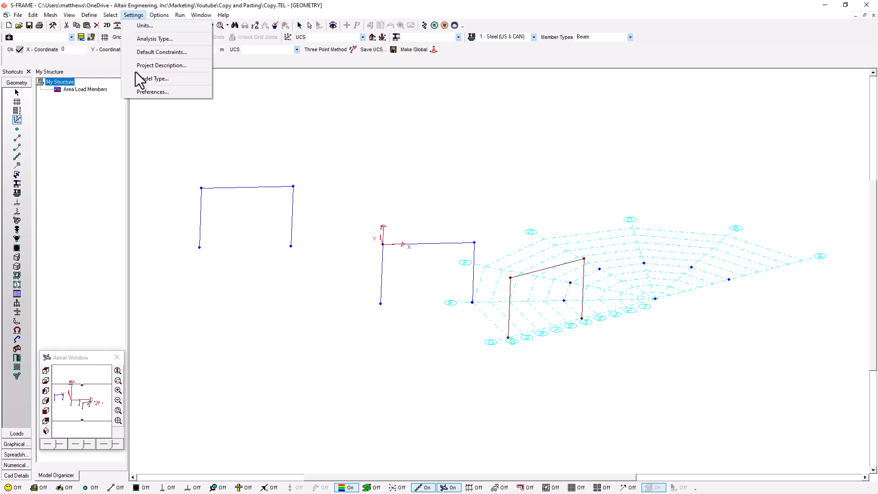
click(138, 93)
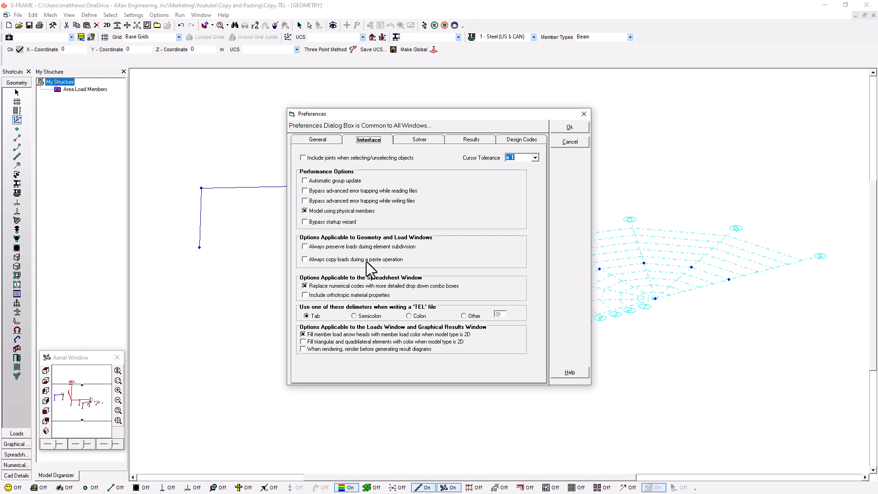
drag(378, 116, 543, 111)
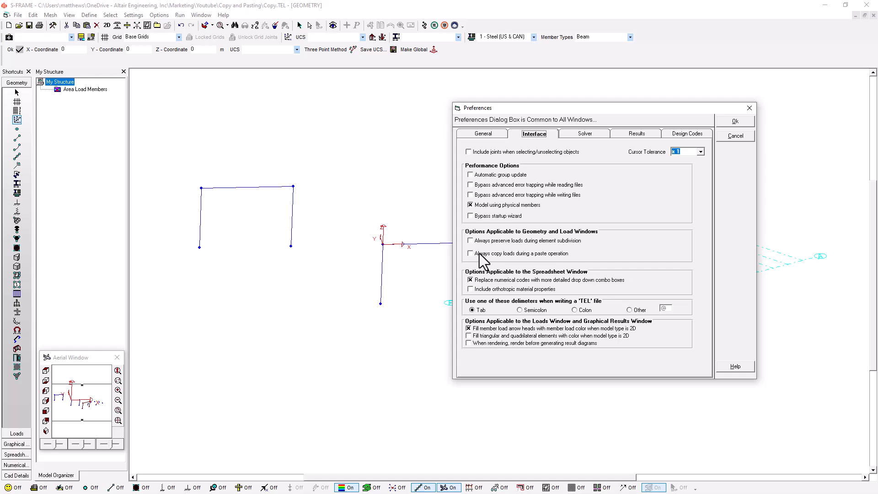
click(750, 108)
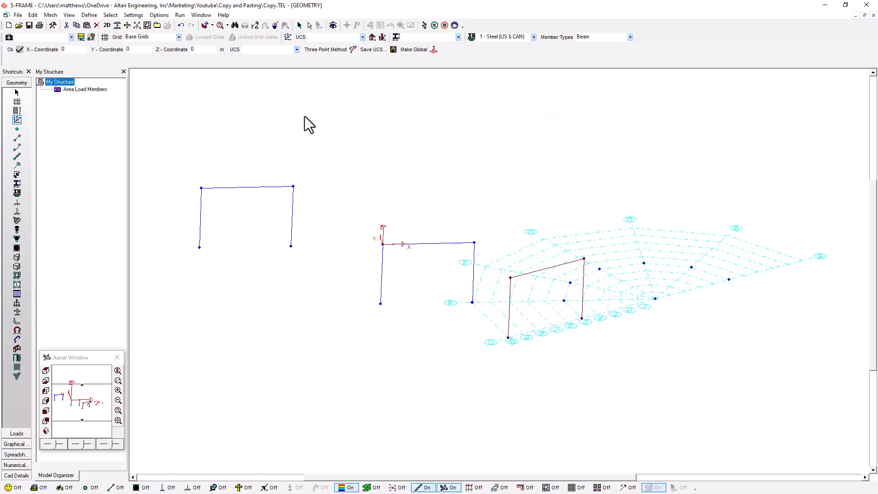